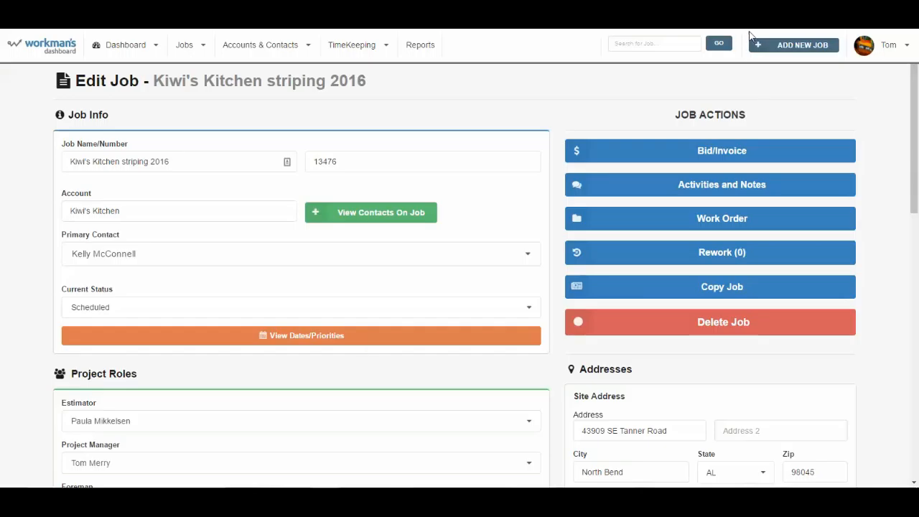
Open the company admin settings, leaving the unsaved job page, and review the standard bid comments and default bid fields
left_click(903, 50)
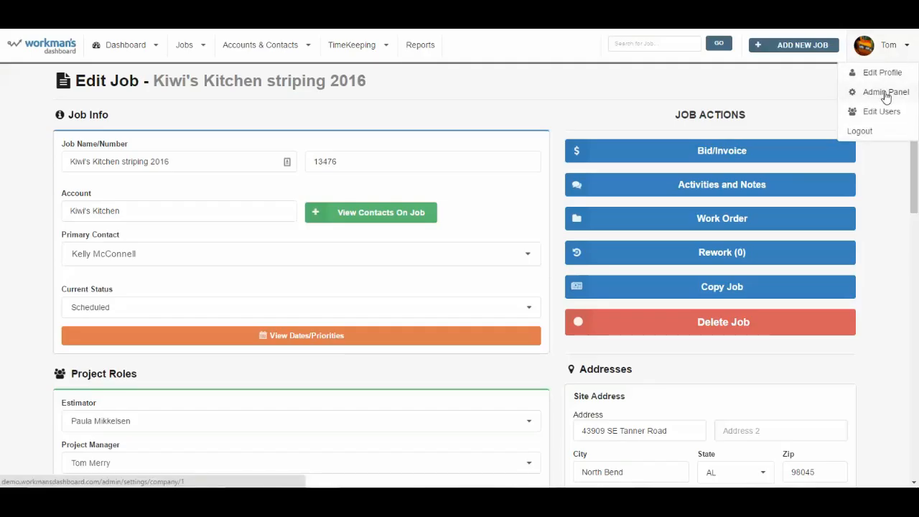
left_click(886, 93)
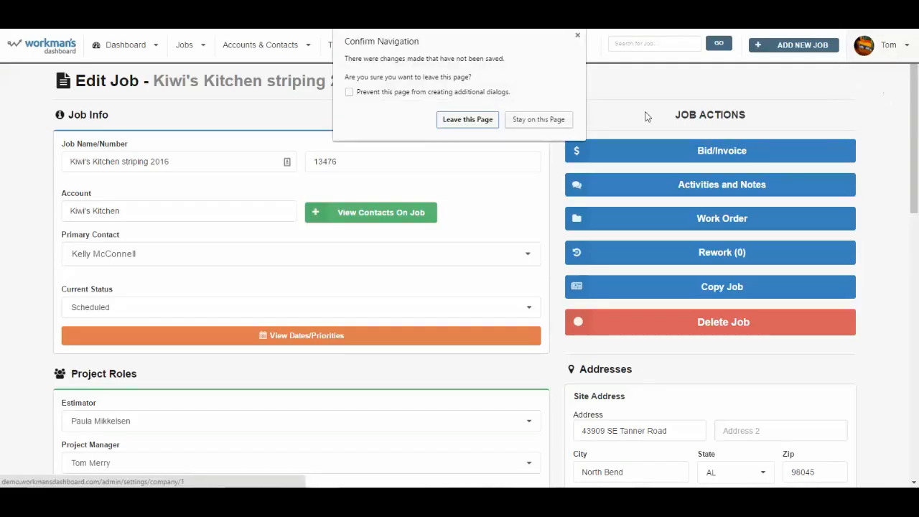
left_click(493, 117)
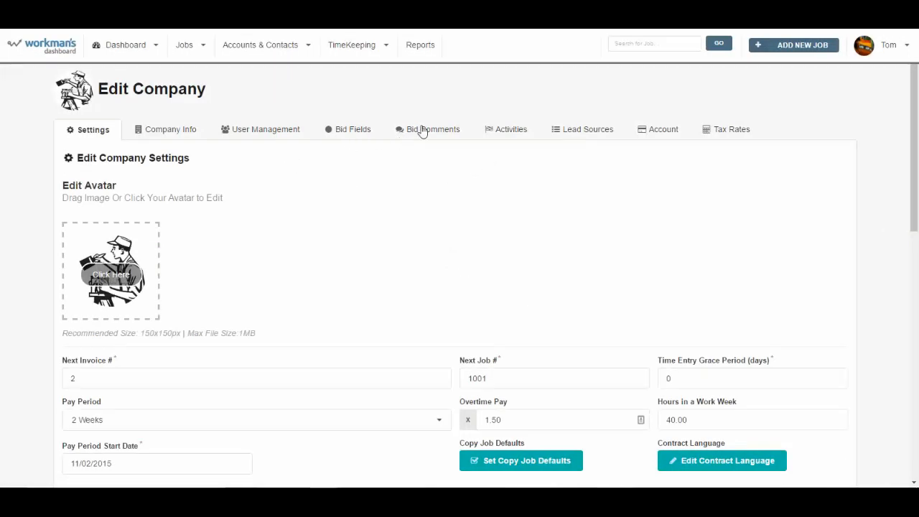
left_click(441, 137)
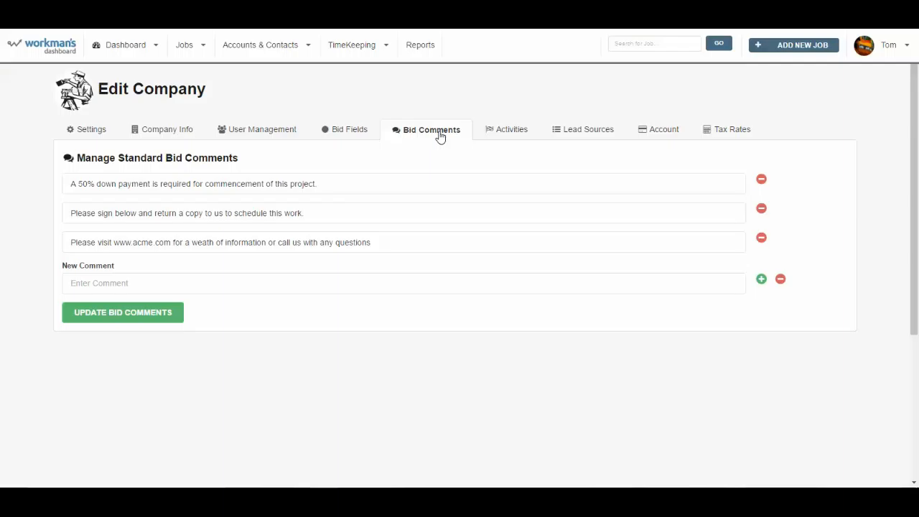
left_click(352, 131)
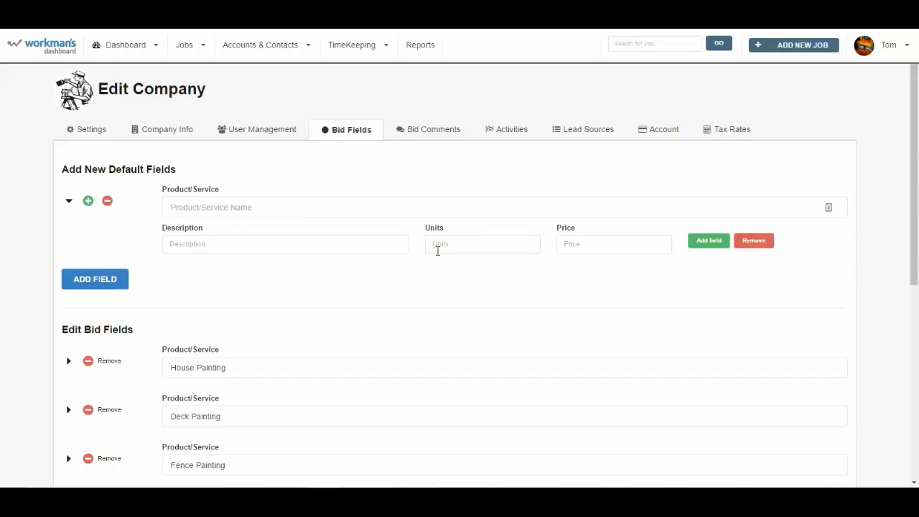
left_click(435, 133)
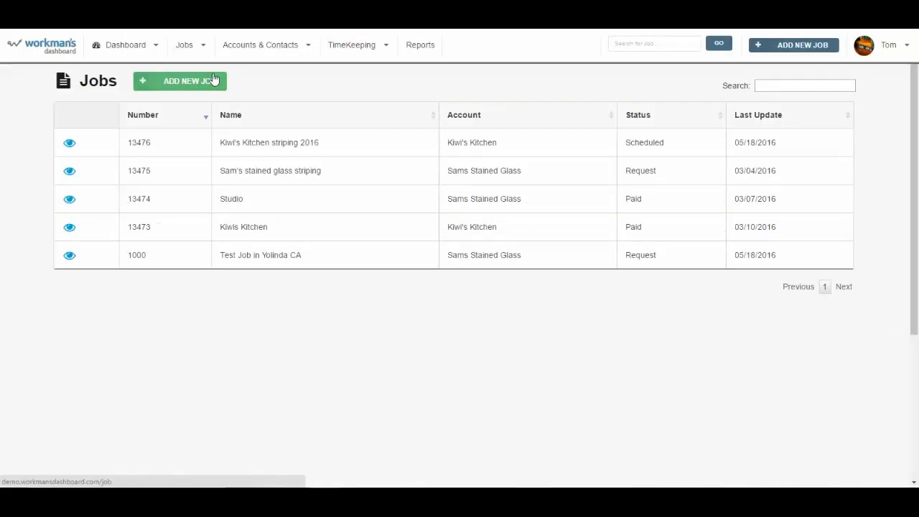
Open the bid of the Kiwi's Kitchen striping 2016 job at its Bid Comments section
left_click(76, 143)
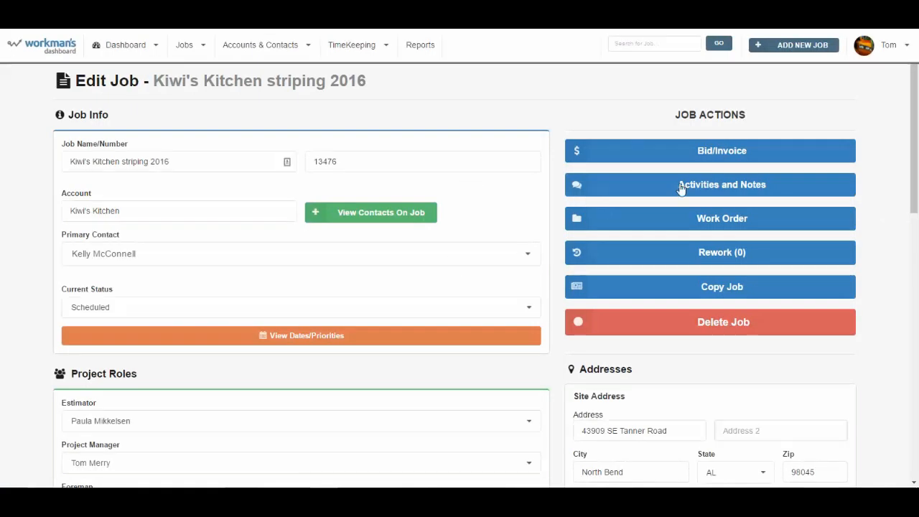
left_click(721, 158)
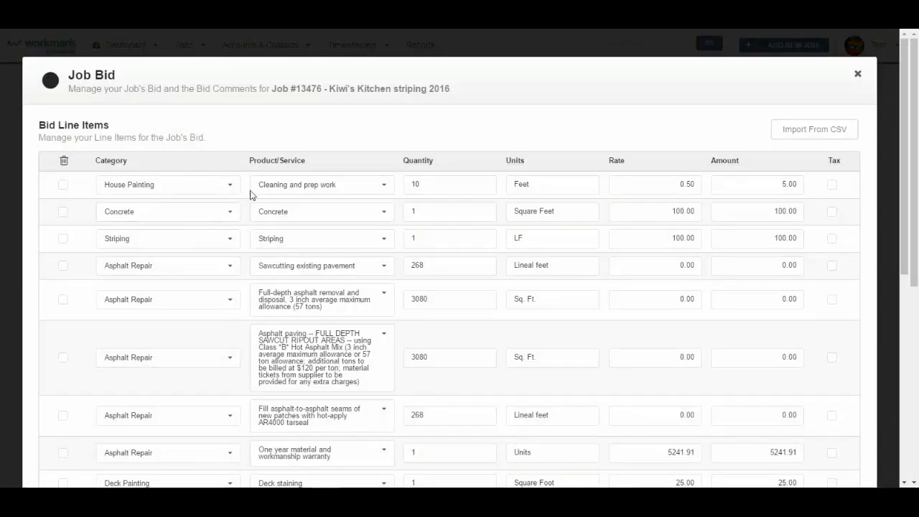
scroll(267, 263, "down", 1)
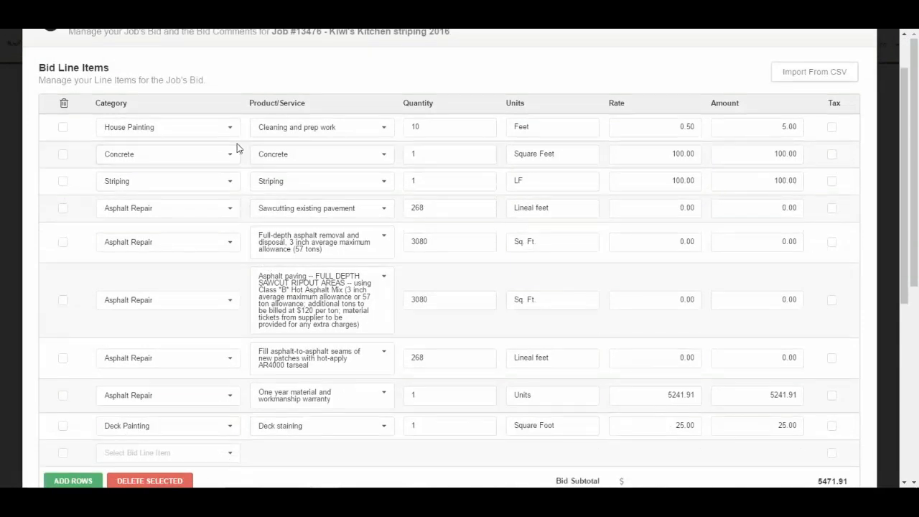
scroll(327, 219, "down", 3)
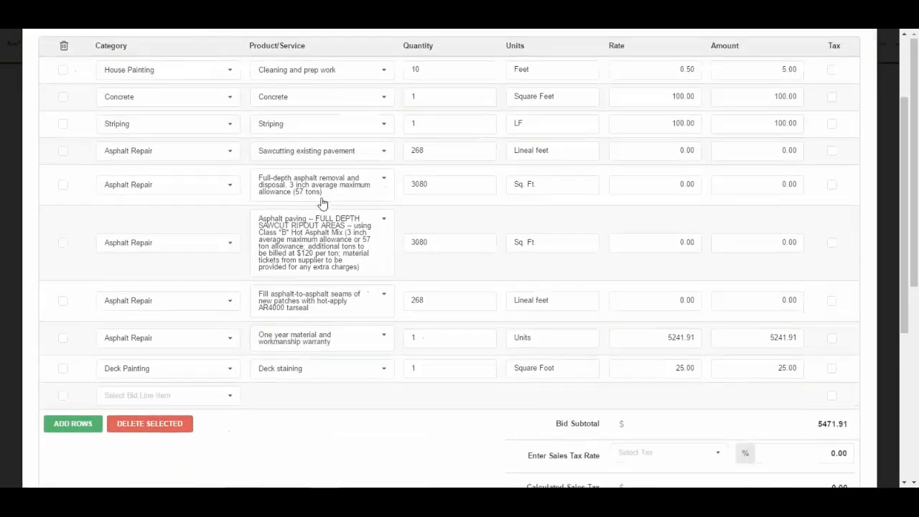
scroll(334, 222, "down", 3)
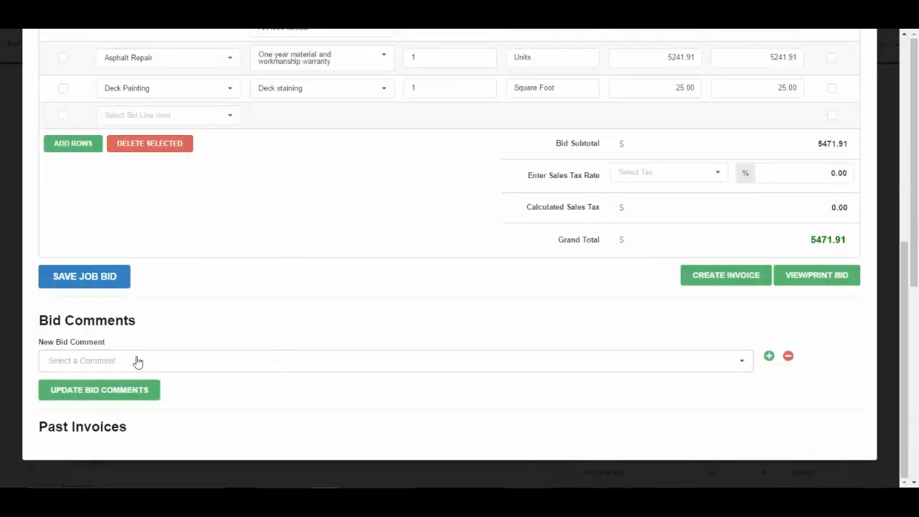
left_click(743, 362)
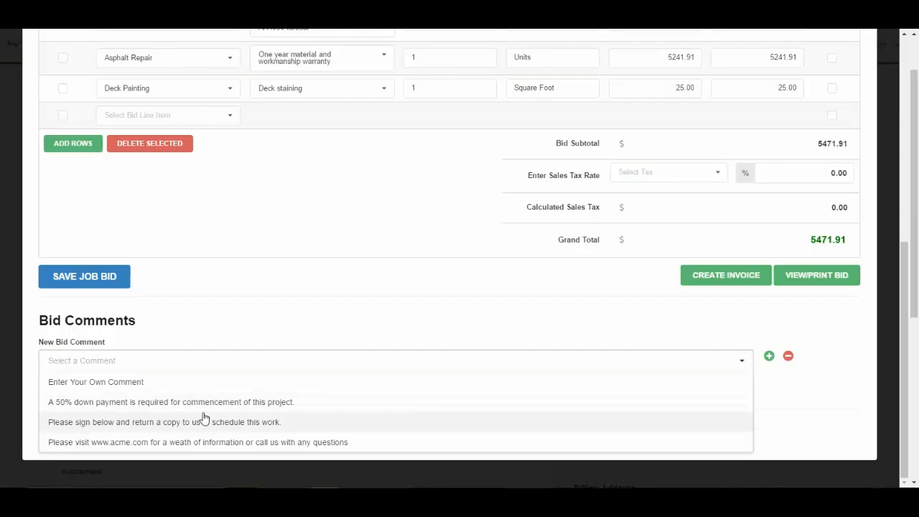
left_click(237, 442)
left_click(770, 355)
left_click(742, 403)
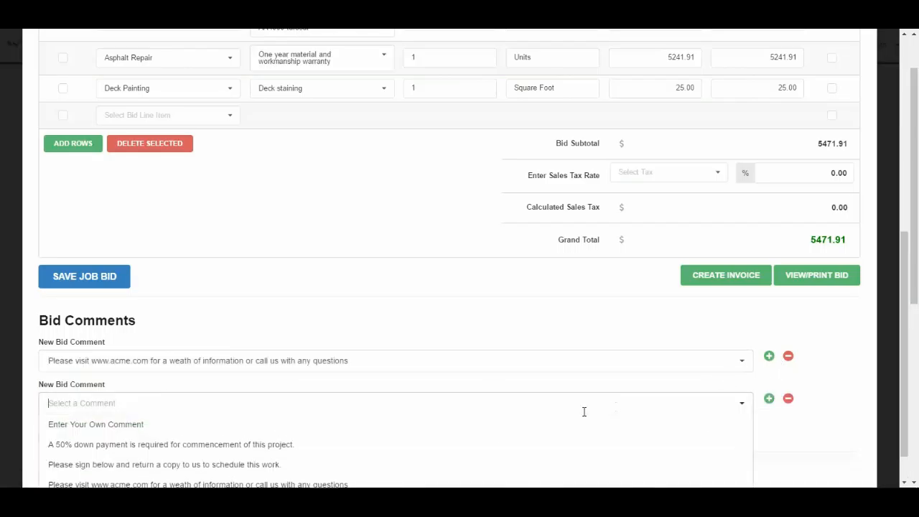
left_click(417, 446)
Add a third standard bid comment, "Please sign below and return a copy to us to schedule this work."
scroll(790, 381, "down", 1)
left_click(769, 357)
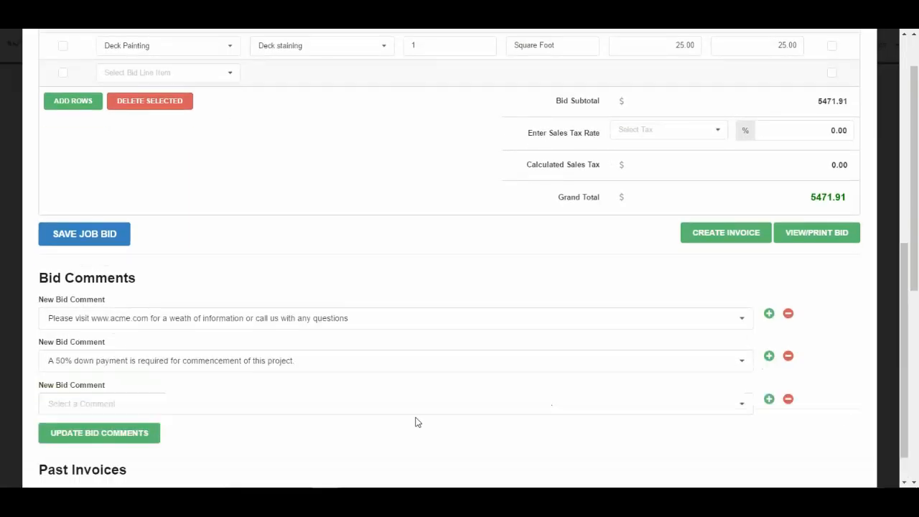
scroll(324, 402, "down", 1)
left_click(218, 367)
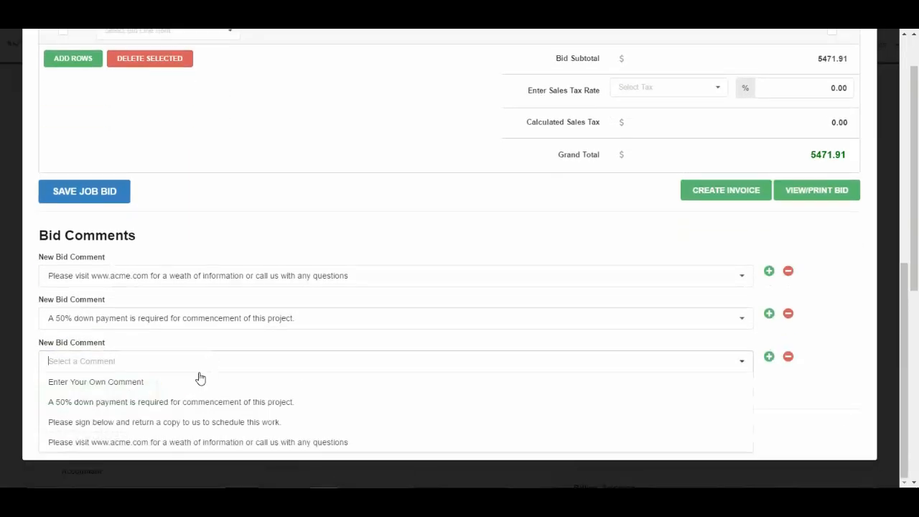
left_click(186, 422)
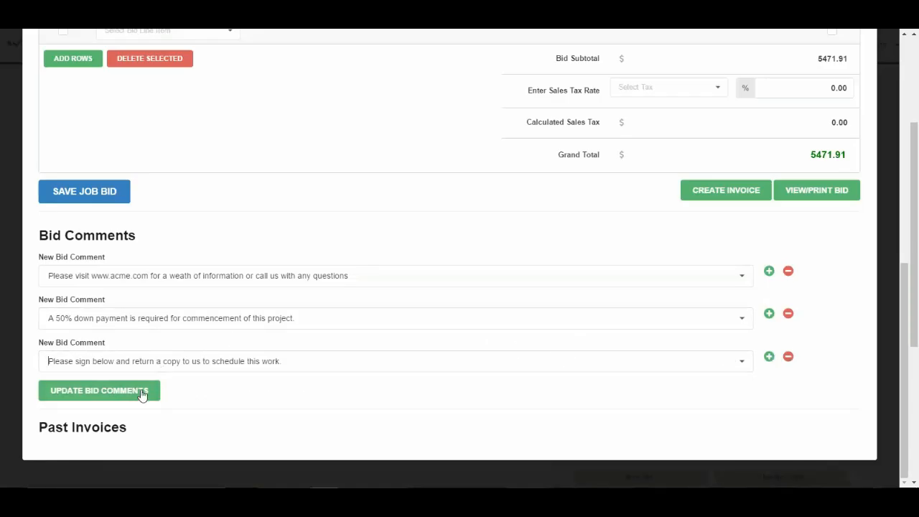
Add a self-written fourth comment, "Free form write your own custom bid comment.", and update the bid comments
left_click(769, 357)
scroll(654, 336, "down", 1)
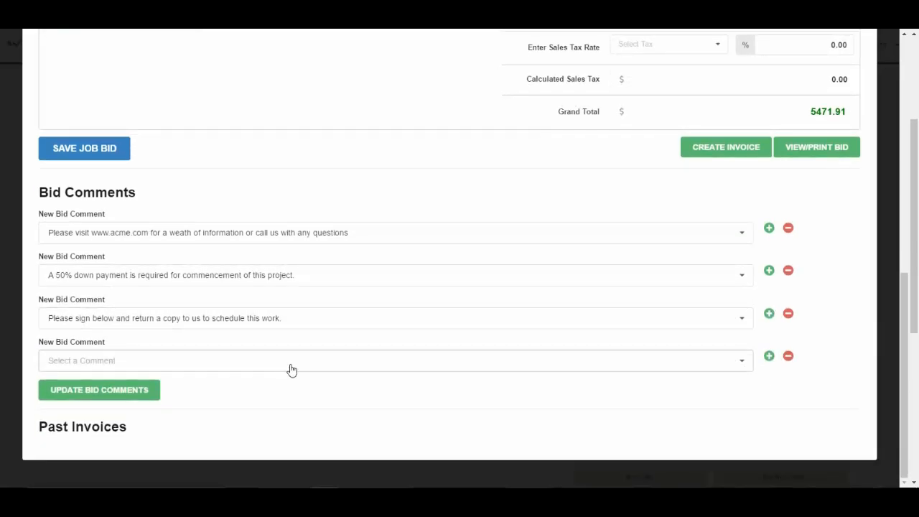
left_click(291, 362)
left_click(193, 385)
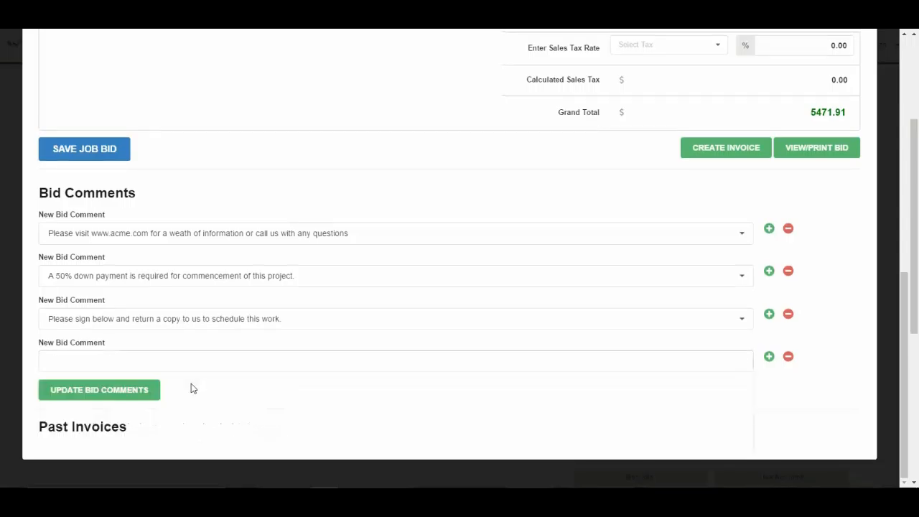
left_click(143, 356)
type("Free form wr")
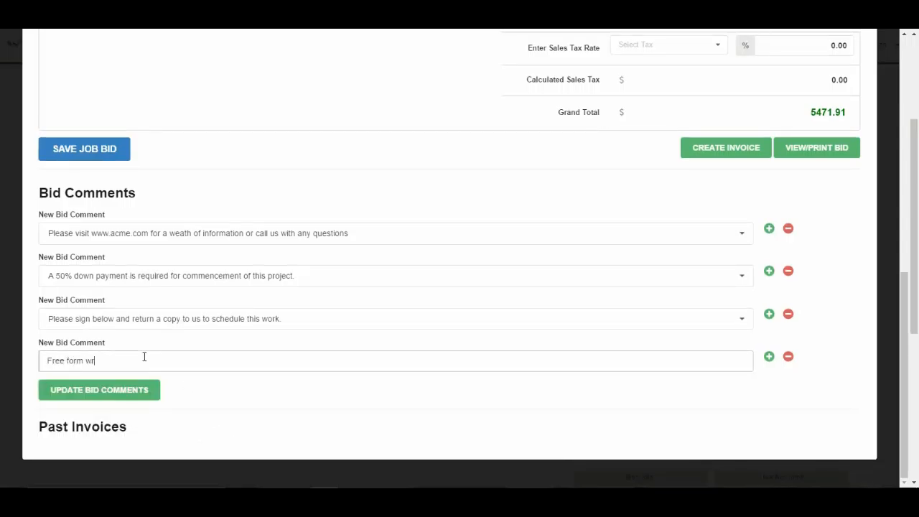
type("ite your own co")
type("stom bid")
type(" comment.")
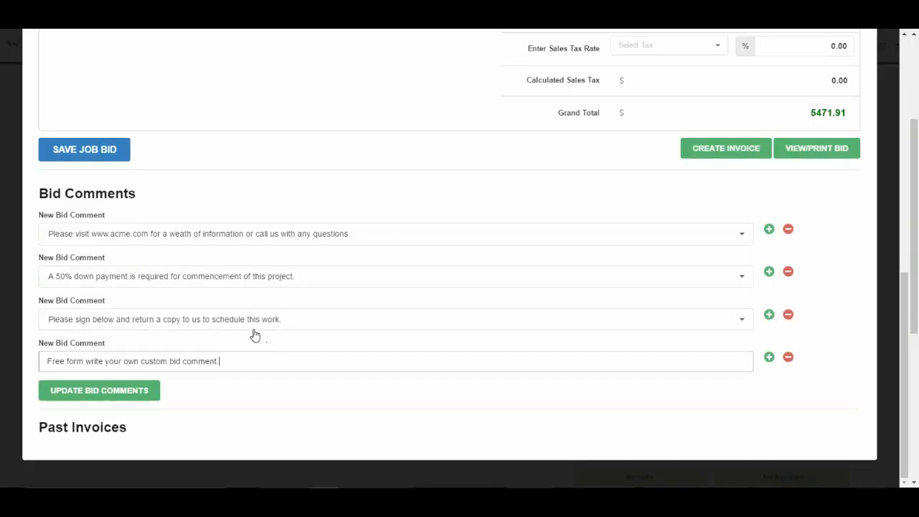
left_click(121, 392)
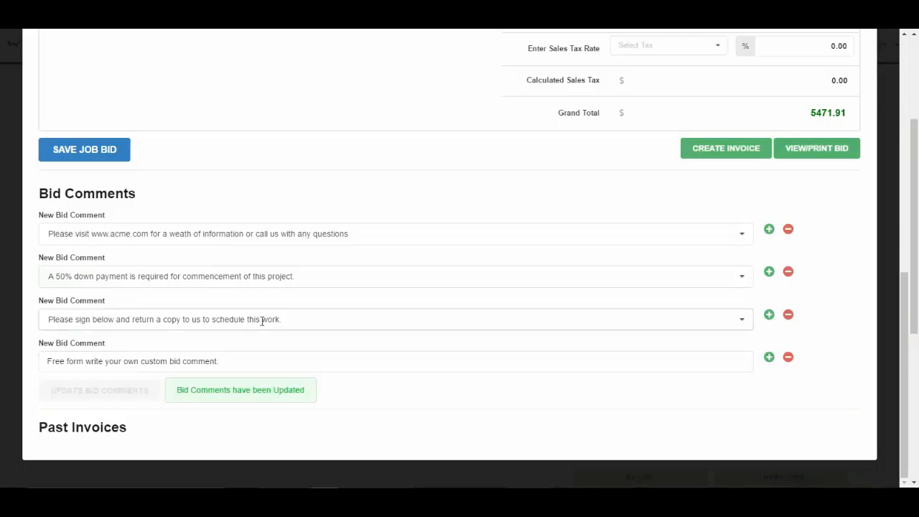
View the printable bid as Category Totals and look through the bid proposal down to its comments
scroll(419, 361, "up", 3)
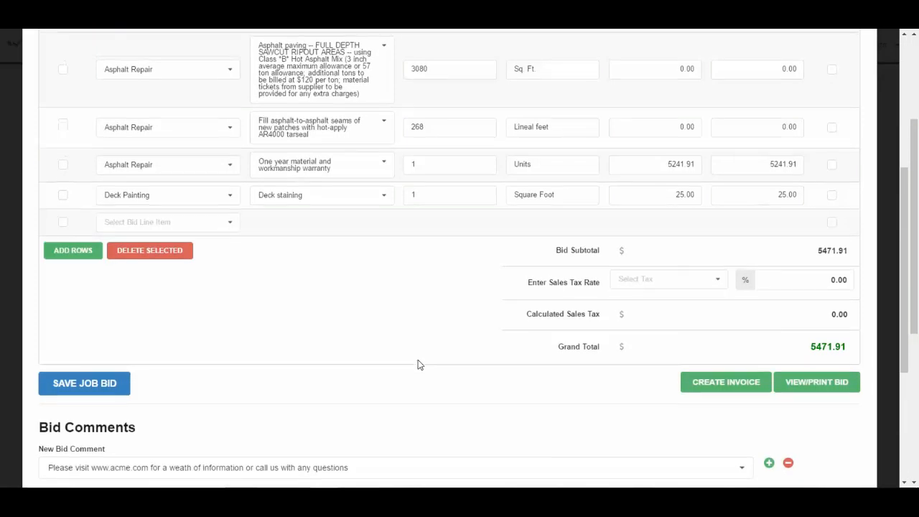
scroll(419, 361, "up", 6)
scroll(608, 257, "down", 8)
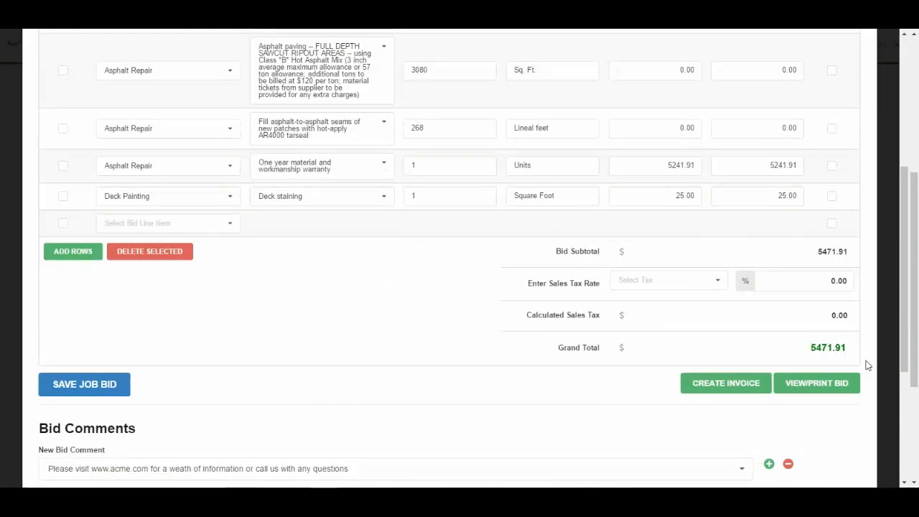
left_click(835, 386)
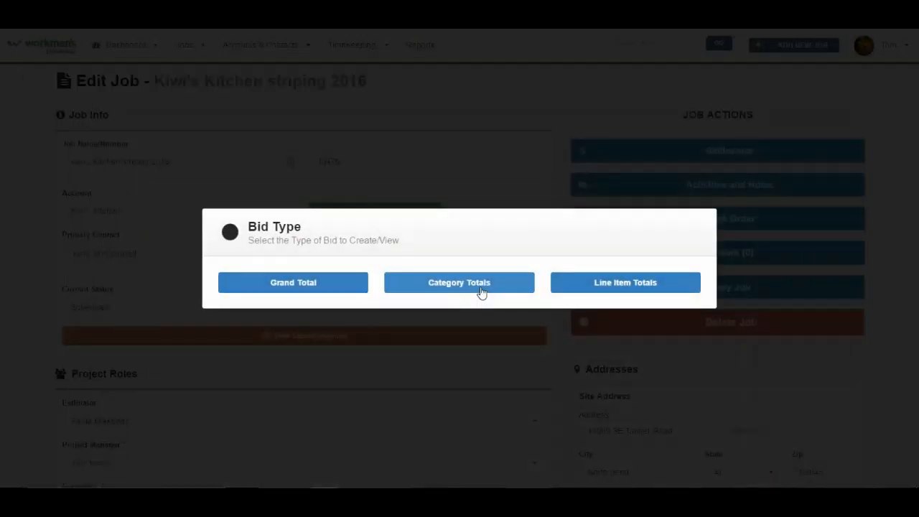
left_click(482, 292)
scroll(492, 291, "down", 2)
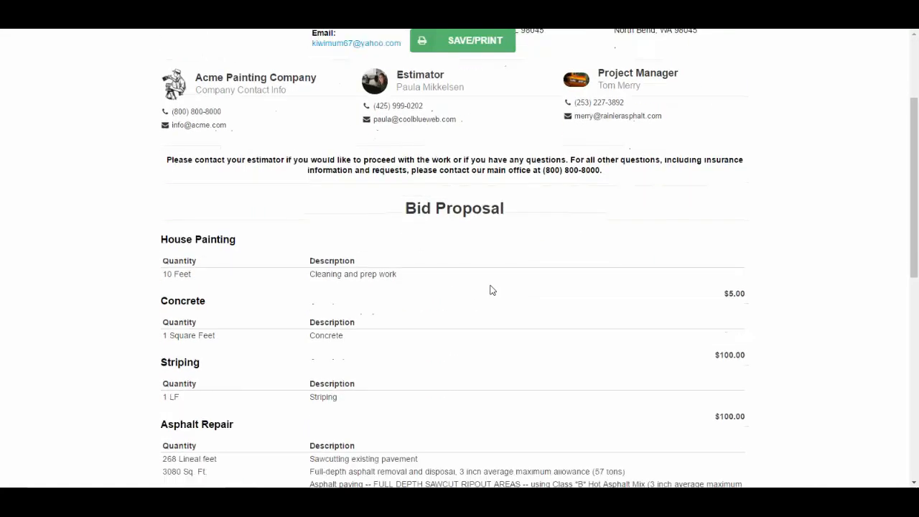
scroll(492, 291, "down", 4)
scroll(491, 291, "down", 1)
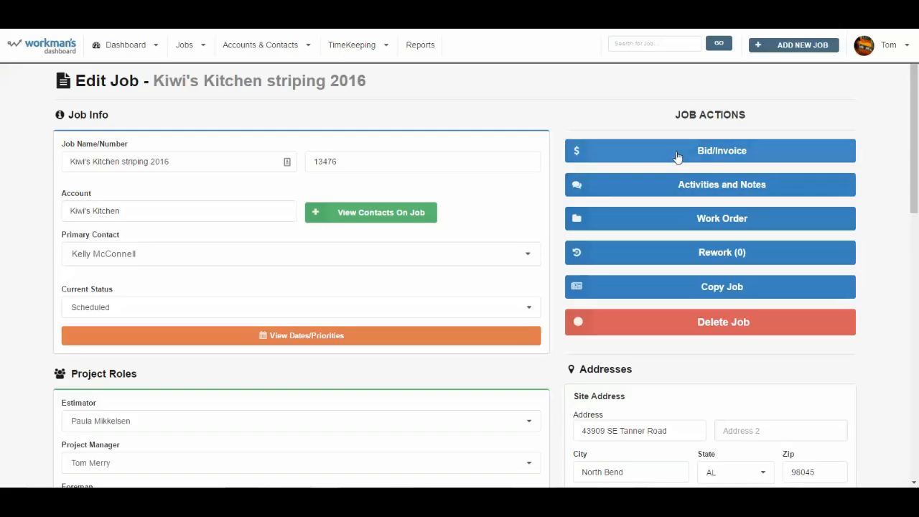
Reopen the Kiwi's Kitchen striping 2016 job's bid and review its saved bid comments
left_click(677, 157)
scroll(566, 324, "down", 6)
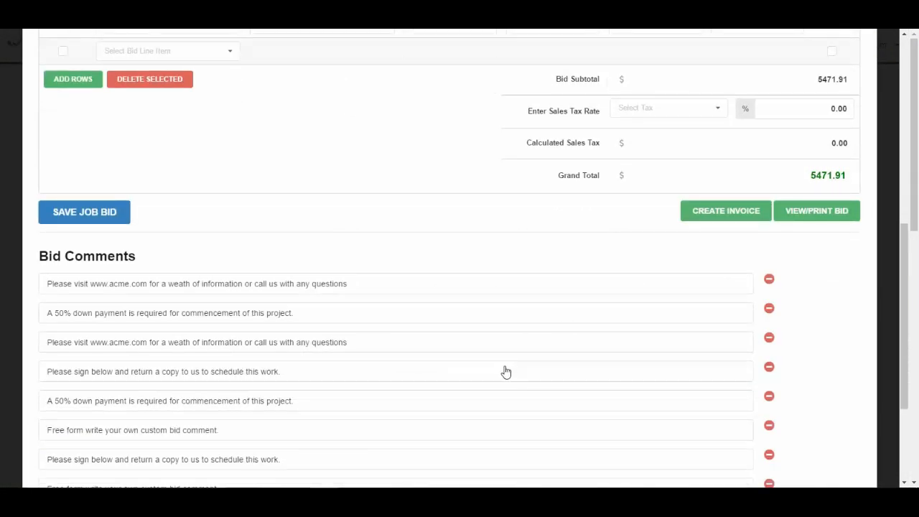
scroll(505, 371, "down", 3)
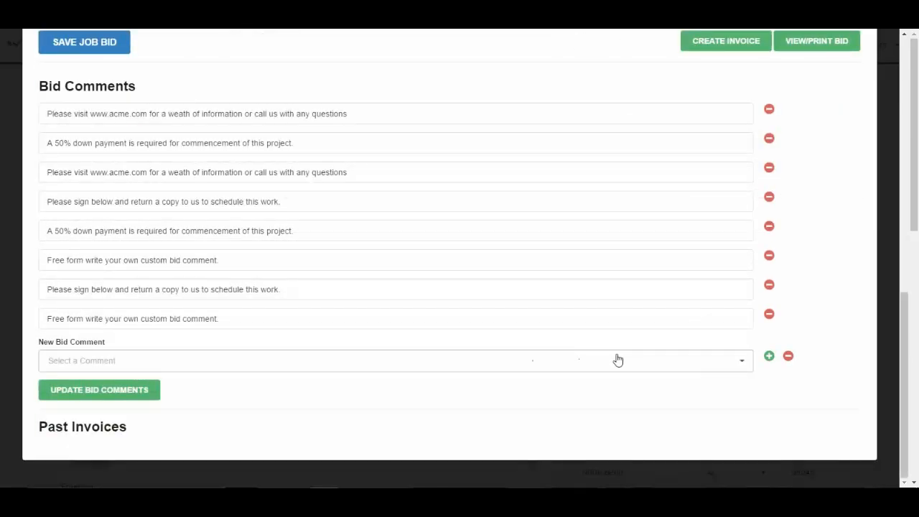
left_click(709, 363)
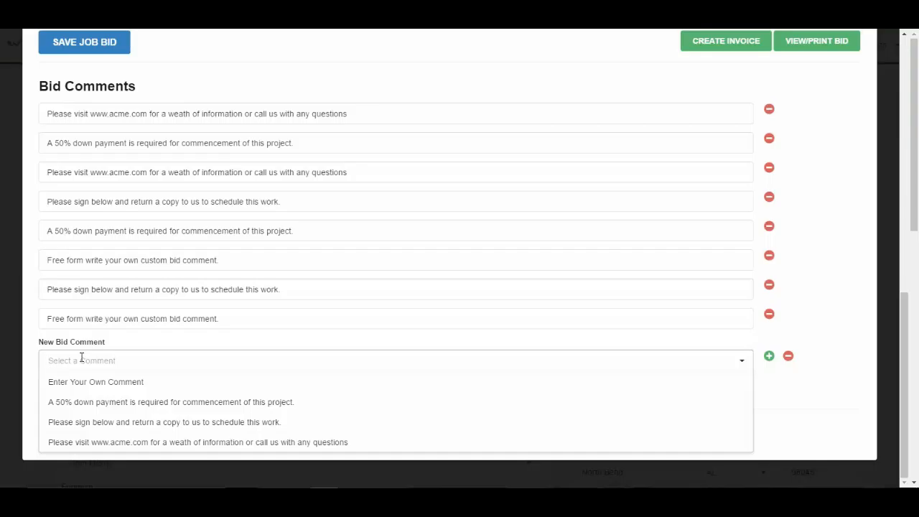
type("question")
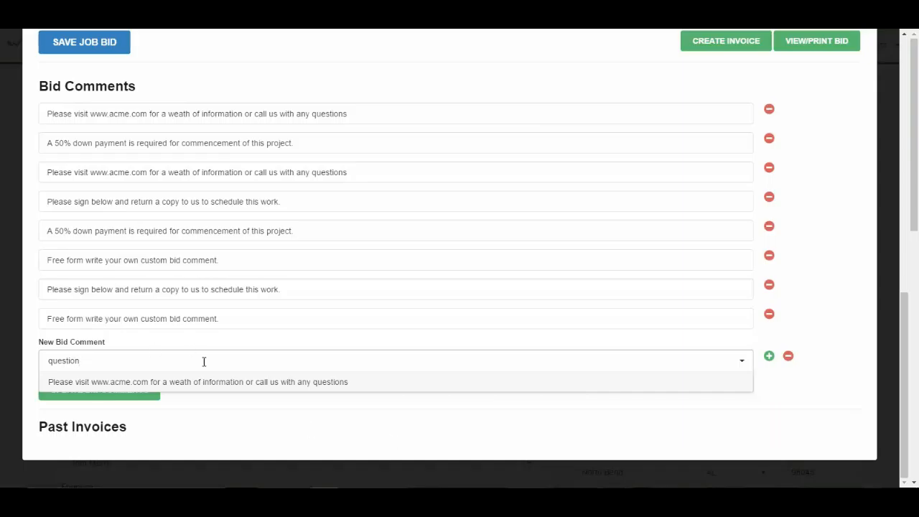
left_click(219, 386)
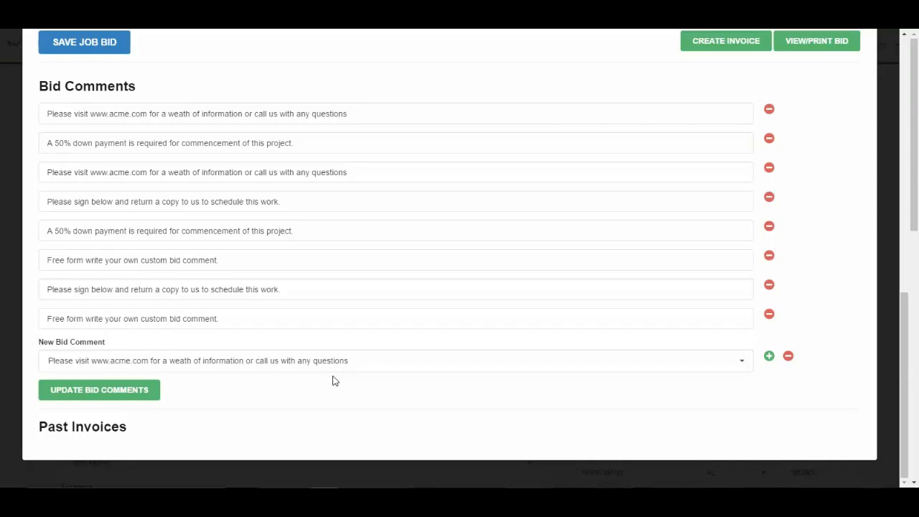
left_click(386, 359)
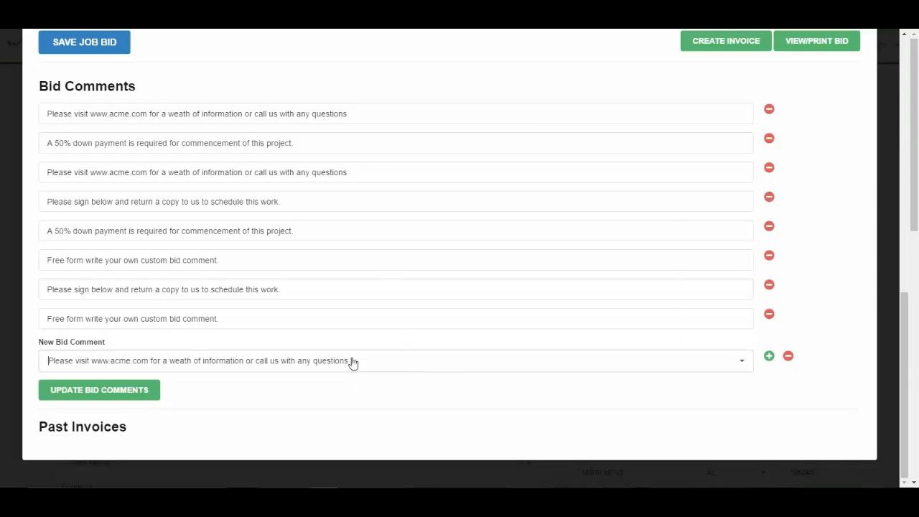